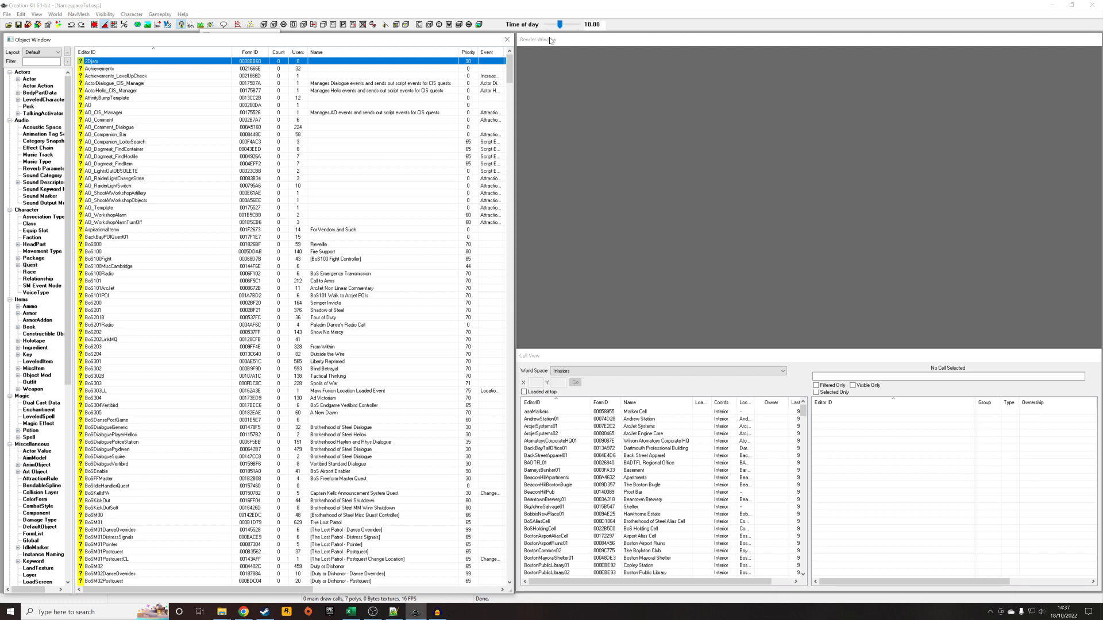
# Start Create Archive from the File menu, listing the four required script files.
pyautogui.click(82, 7)
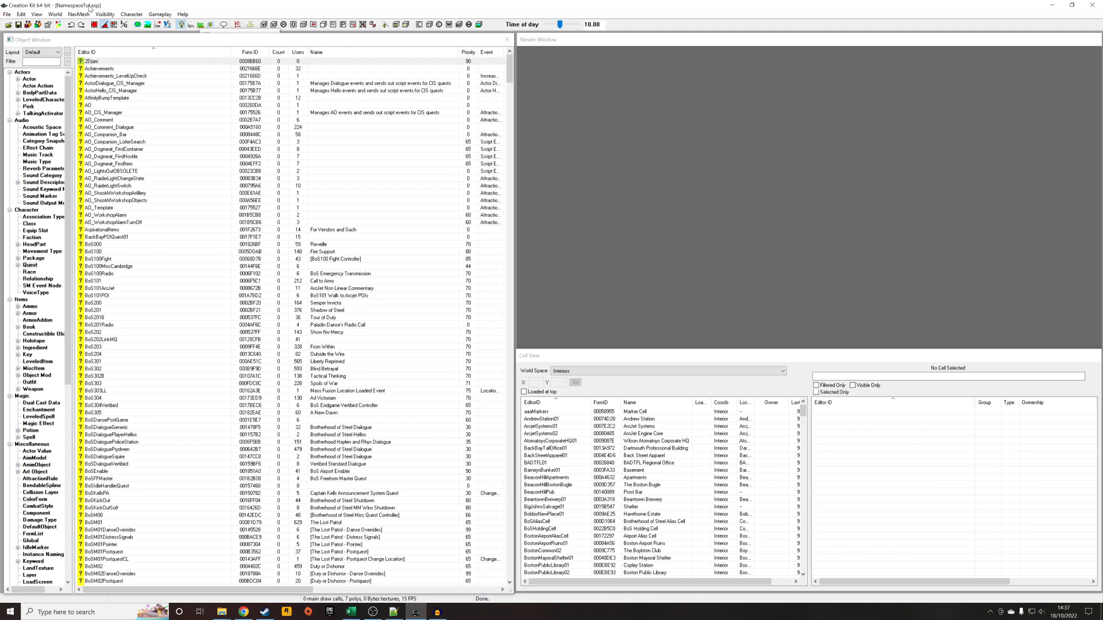
pyautogui.click(7, 14)
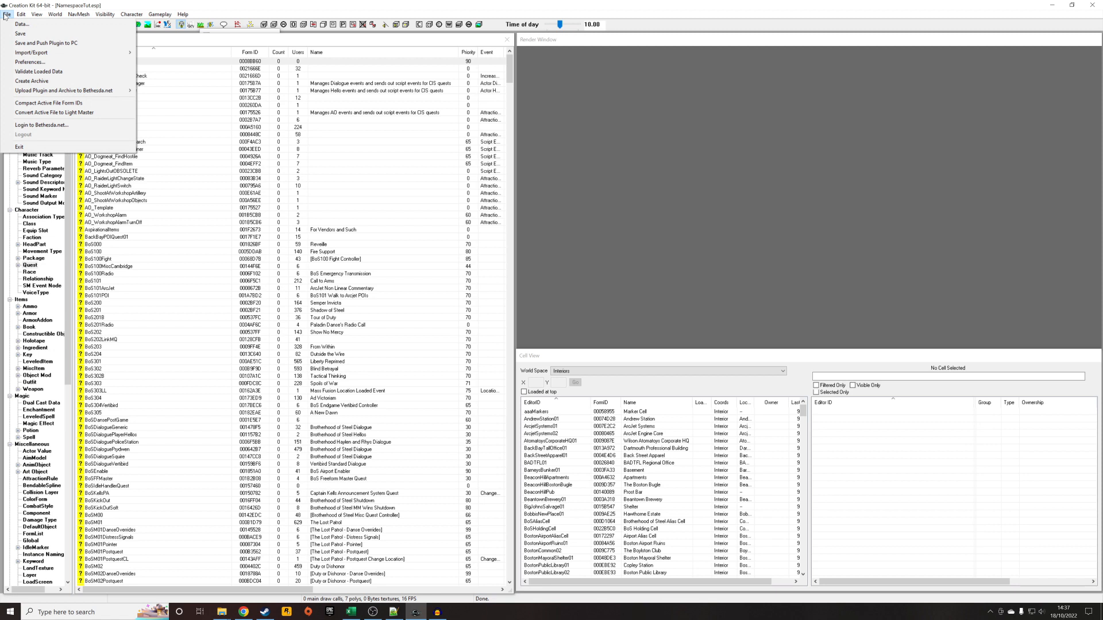
pyautogui.click(69, 79)
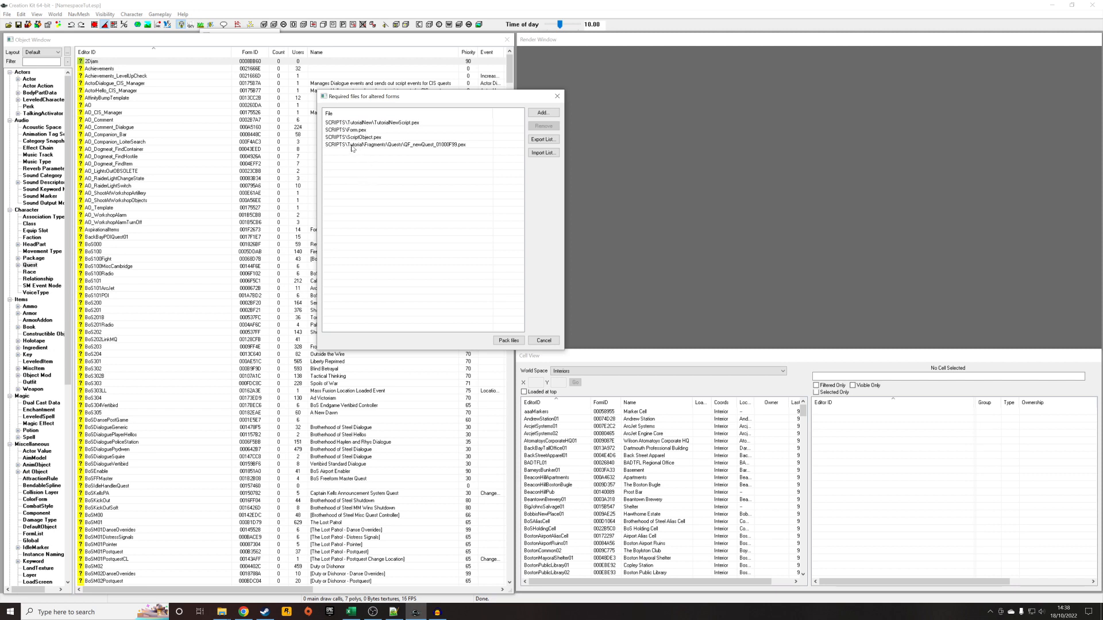
# Deselect the TutorialNewScript.pex entry and browse the Data folder for more files to add.
pyautogui.click(357, 123)
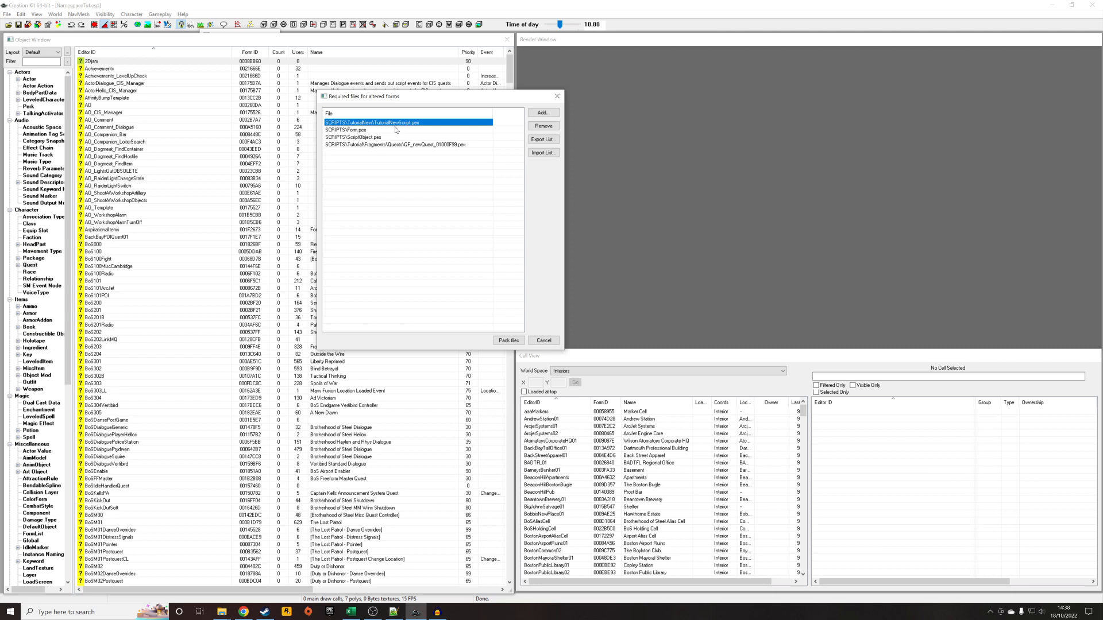
pyautogui.click(394, 201)
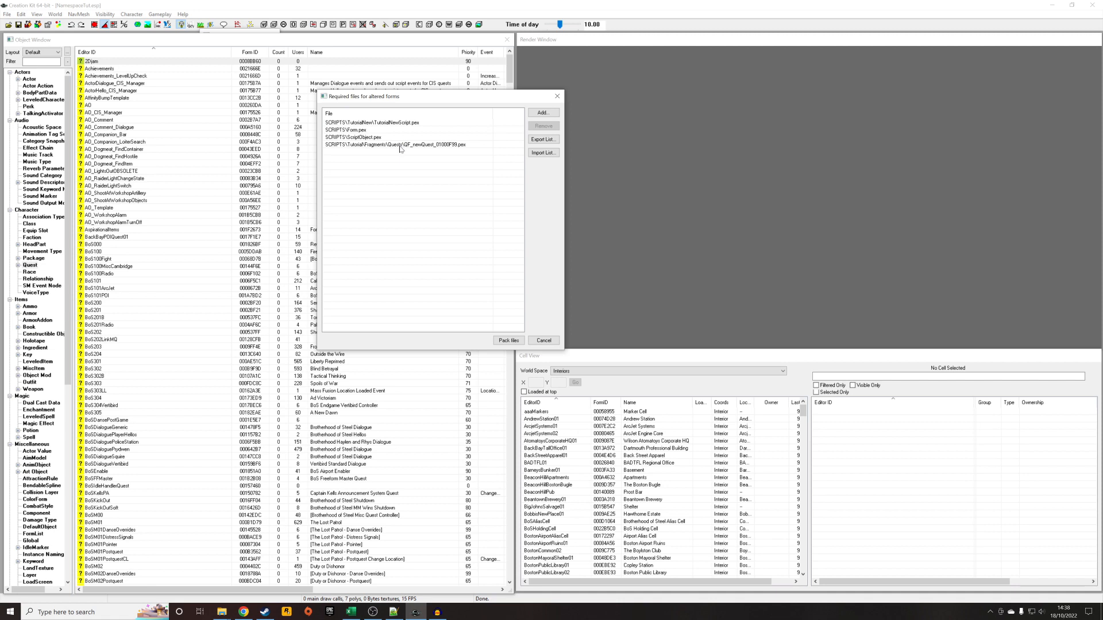
pyautogui.click(537, 115)
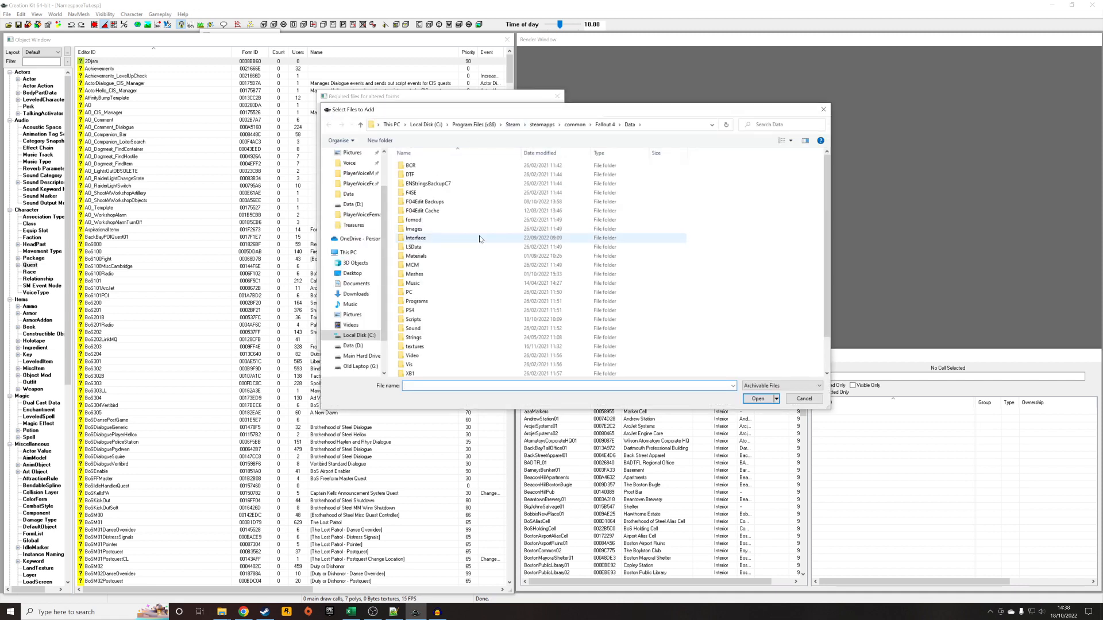
# Look inside the Scripts folder, then cancel the picker without adding any files.
pyautogui.doubleClick(439, 322)
pyautogui.scroll(-3, 448, 293)
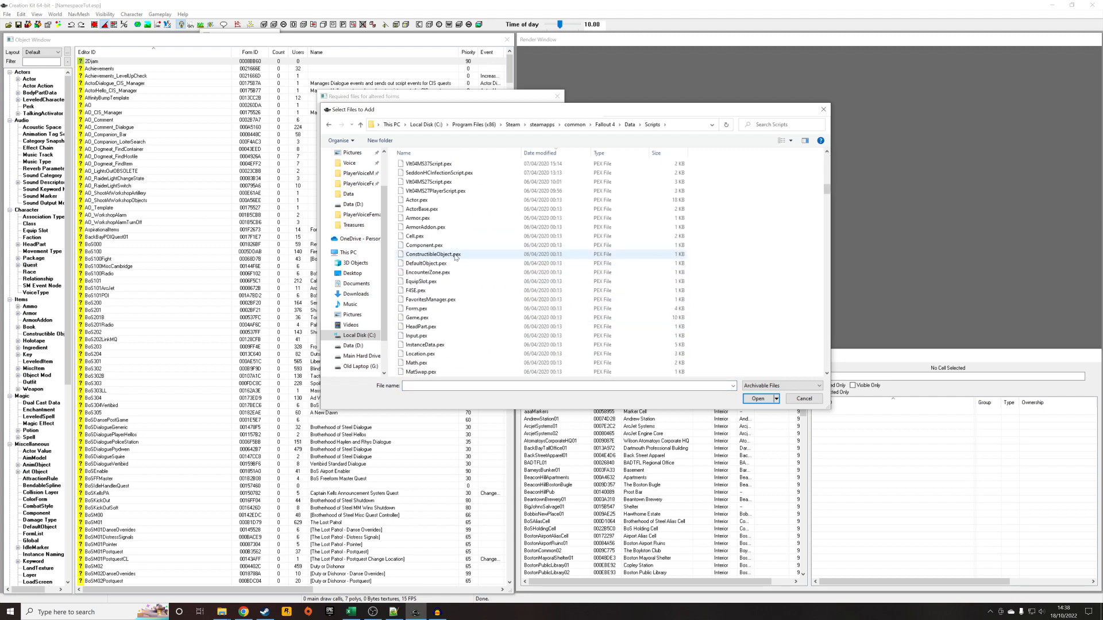
pyautogui.scroll(-5, 455, 258)
pyautogui.scroll(-5, 456, 258)
pyautogui.scroll(-5, 456, 258)
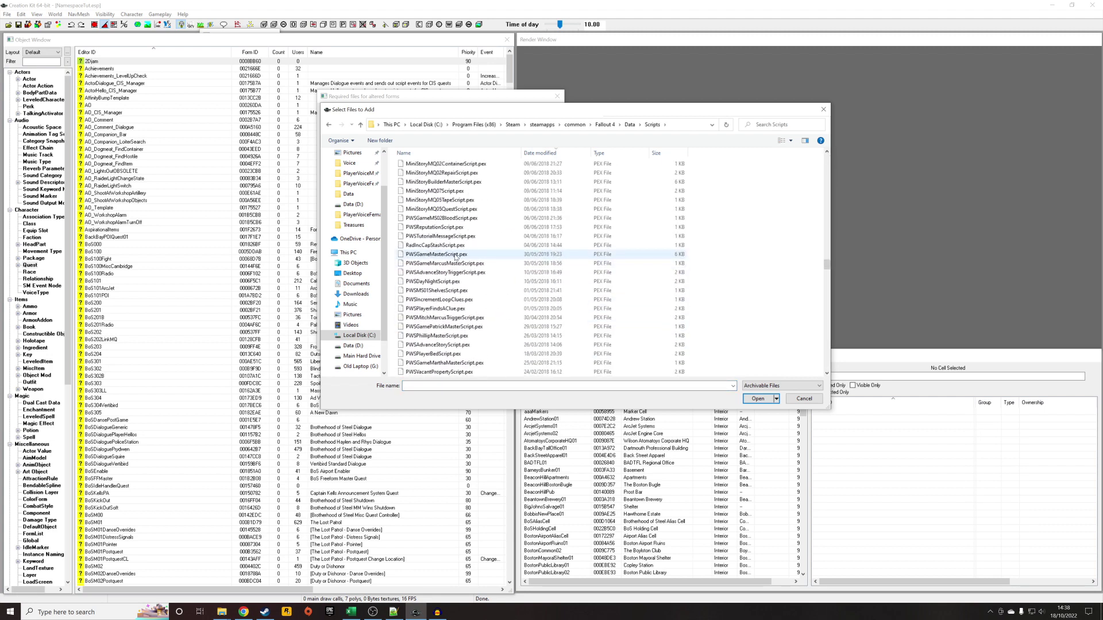
pyautogui.click(330, 125)
pyautogui.click(804, 399)
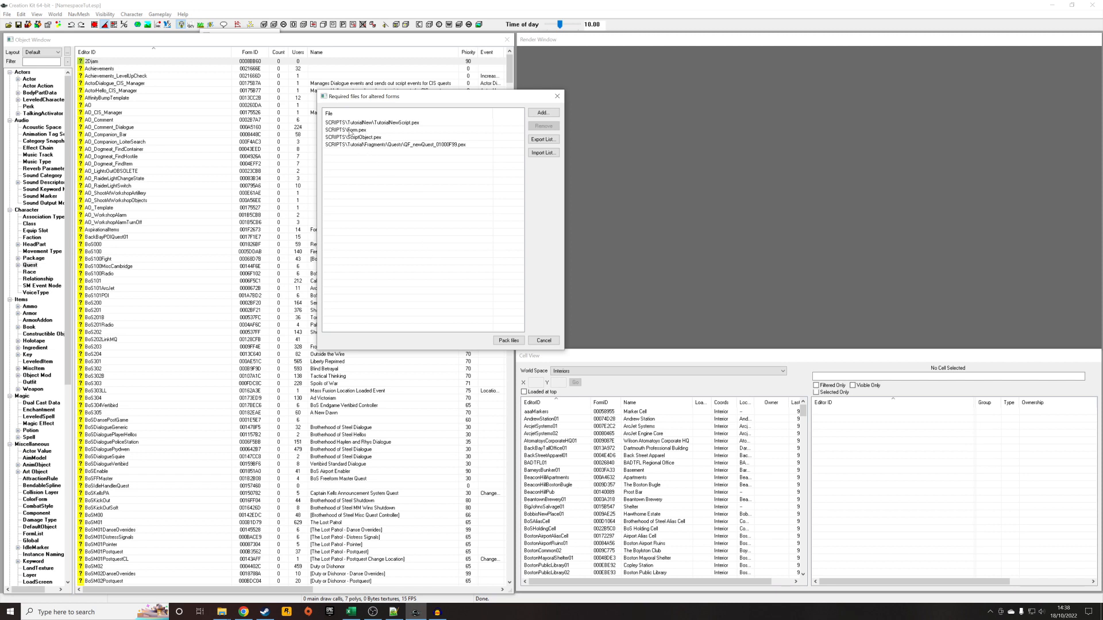
# Remove SCRIPTS\Form.pex and SCRIPTS\ScriptObject.pex, keeping only the two custom scripts.
pyautogui.click(362, 131)
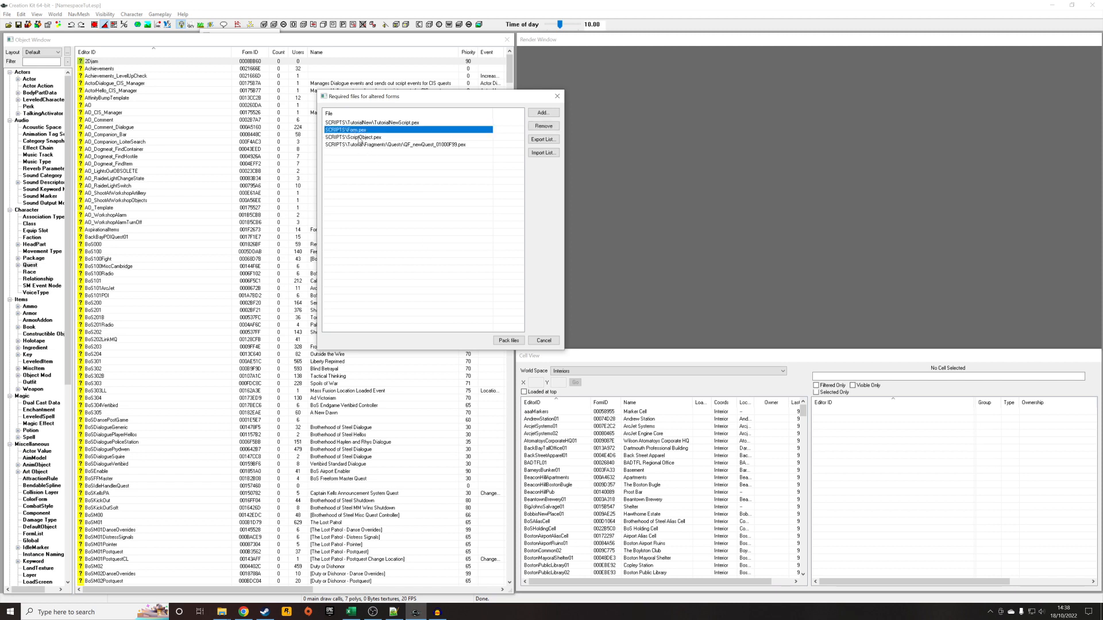
pyautogui.keyDown('shift'); pyautogui.click(362, 137); pyautogui.keyUp('shift')
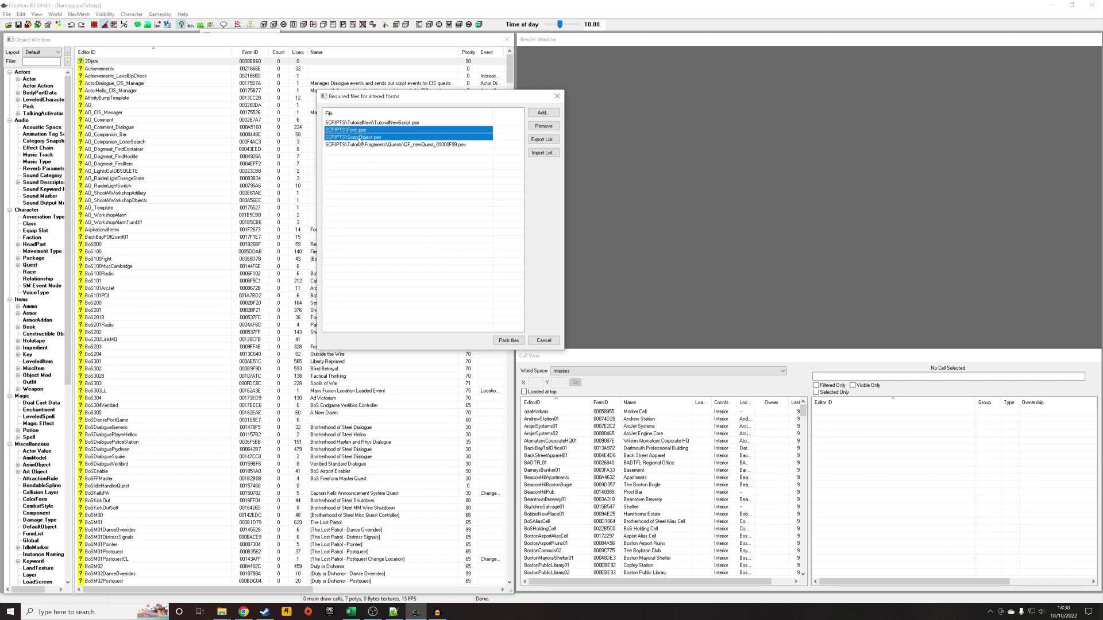
pyautogui.click(544, 126)
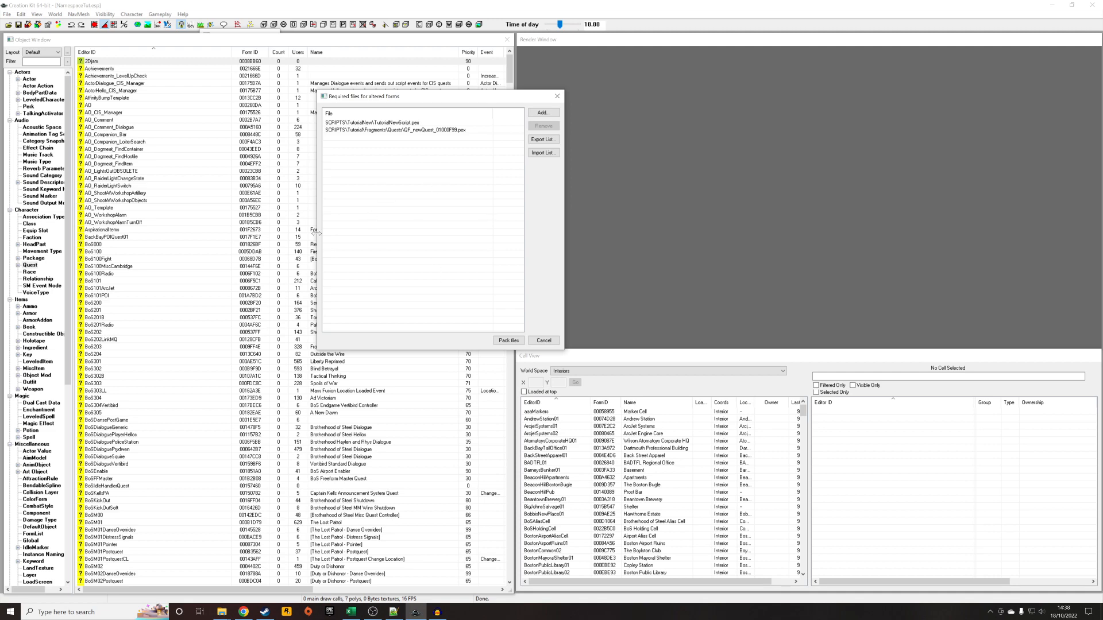
# Pack the two scripts as NamespaceTut - Main in the Fallout 4 Data folder.
pyautogui.click(507, 341)
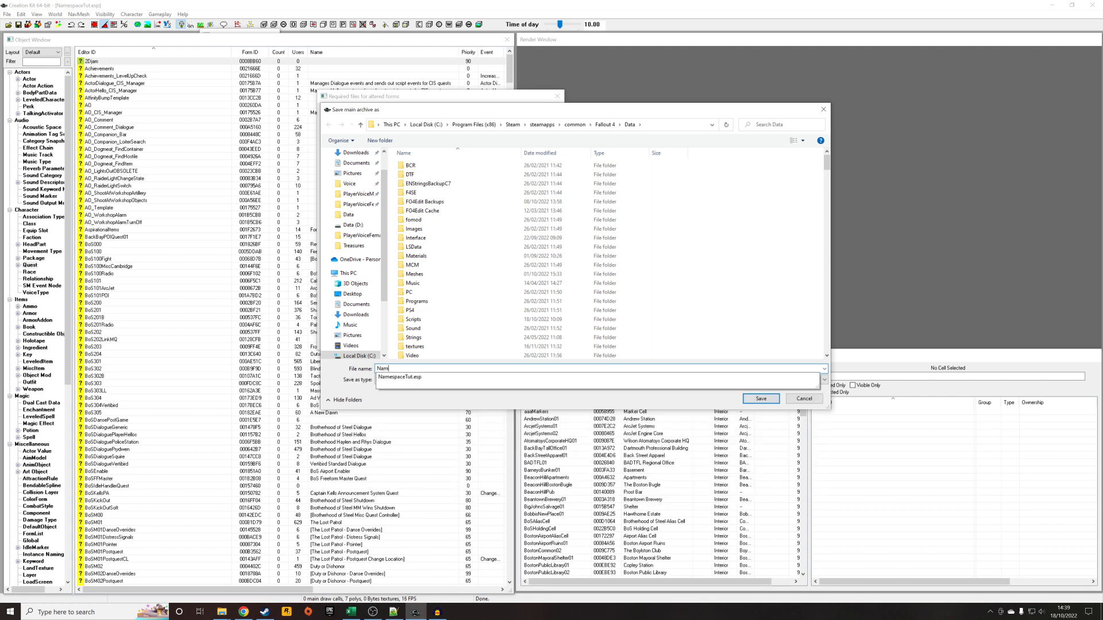
pyautogui.write('NamespaceTu')
pyautogui.write('t - Main')
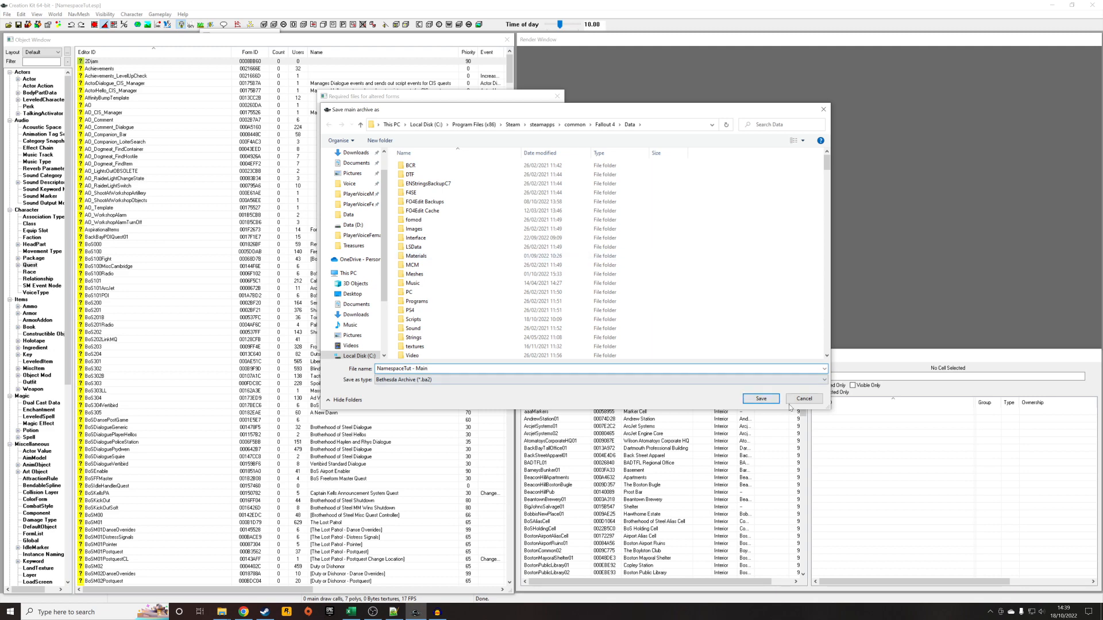
pyautogui.click(761, 398)
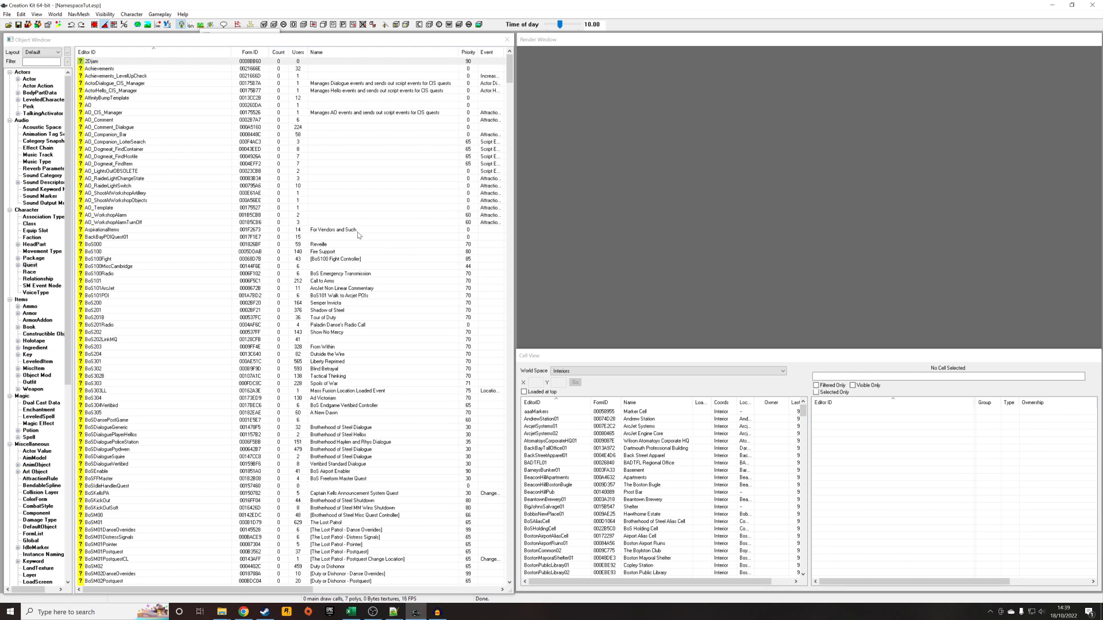
pyautogui.click(570, 44)
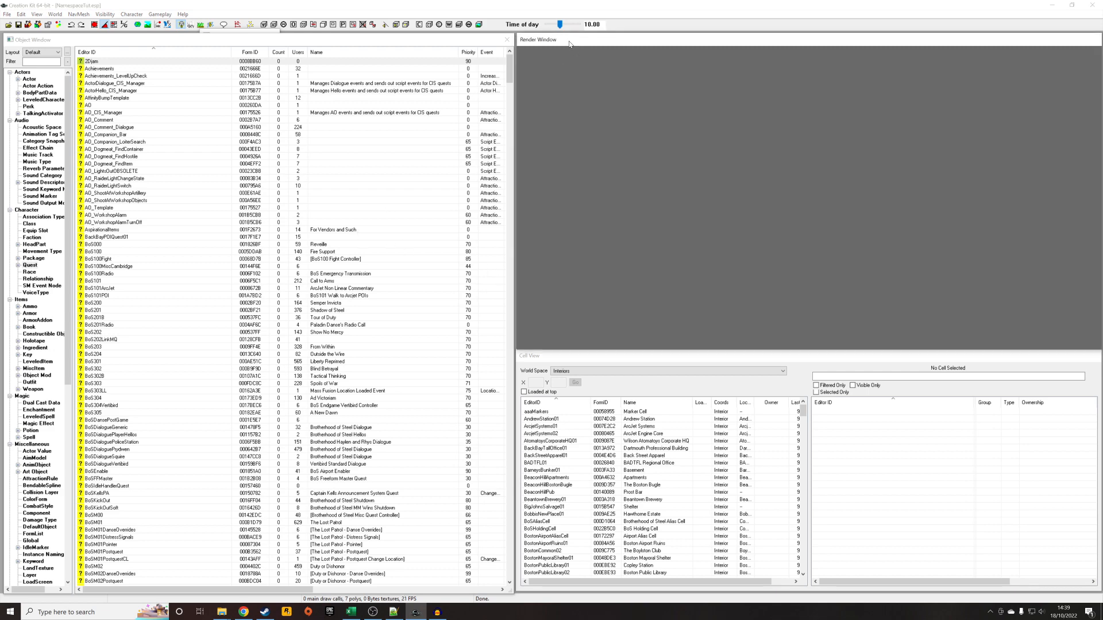